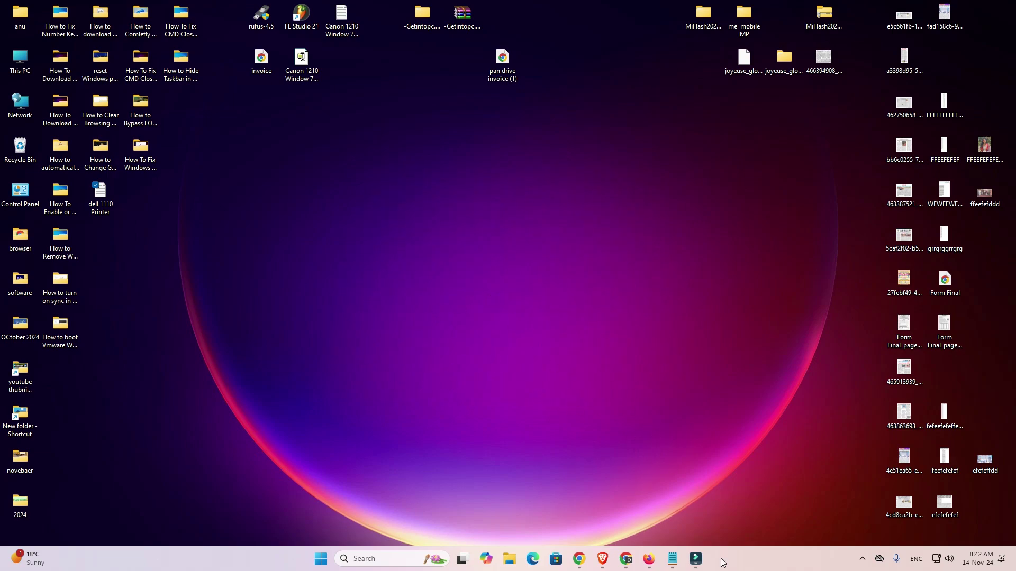
# Step: Open the text note listing the driver download links and highlight the Mega 64-bit link
pyautogui.click(672, 559)
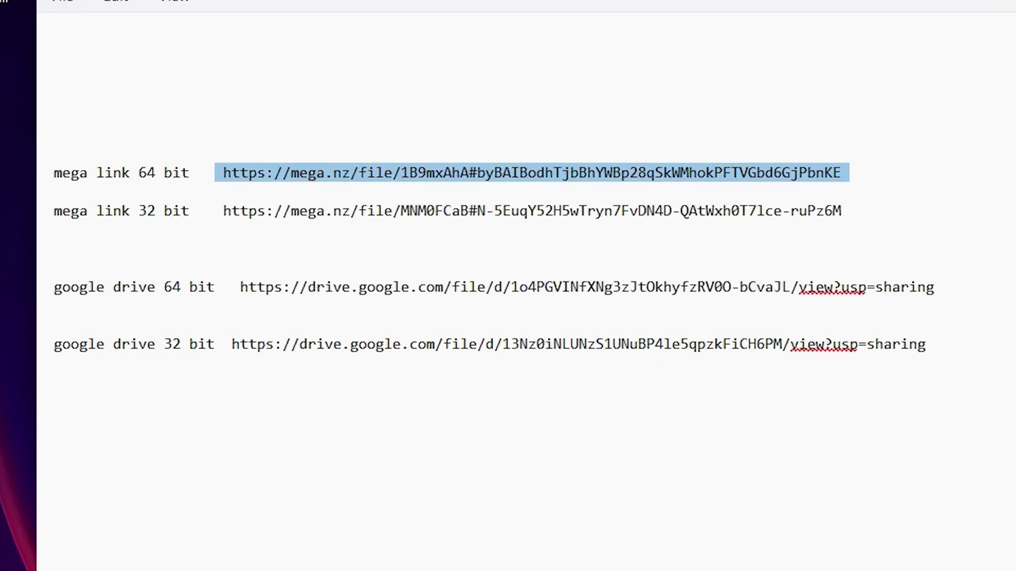
pyautogui.click(212, 177)
pyautogui.moveTo(206, 174); pyautogui.dragTo(307, 174)
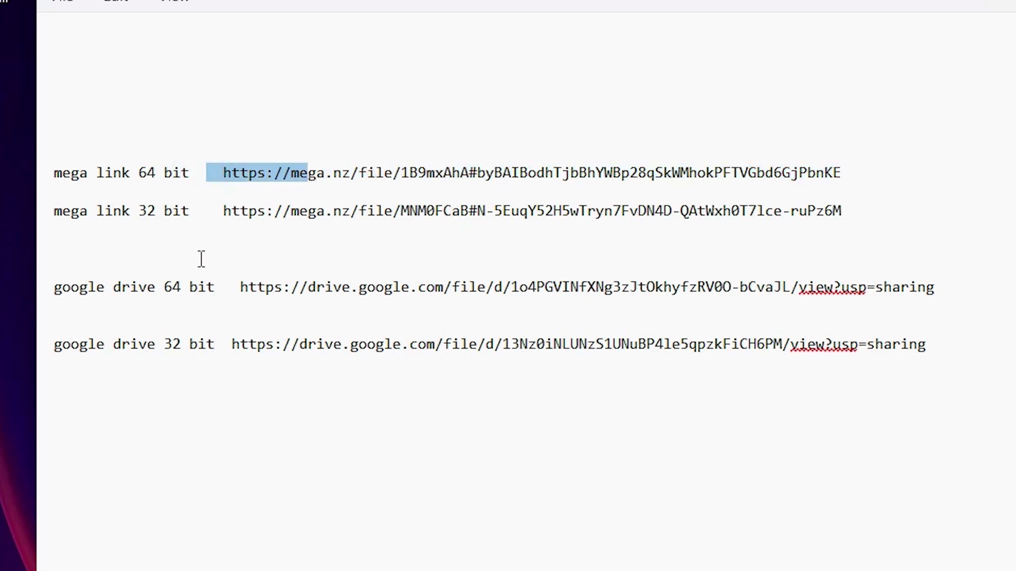
pyautogui.moveTo(233, 286); pyautogui.dragTo(1013, 286)
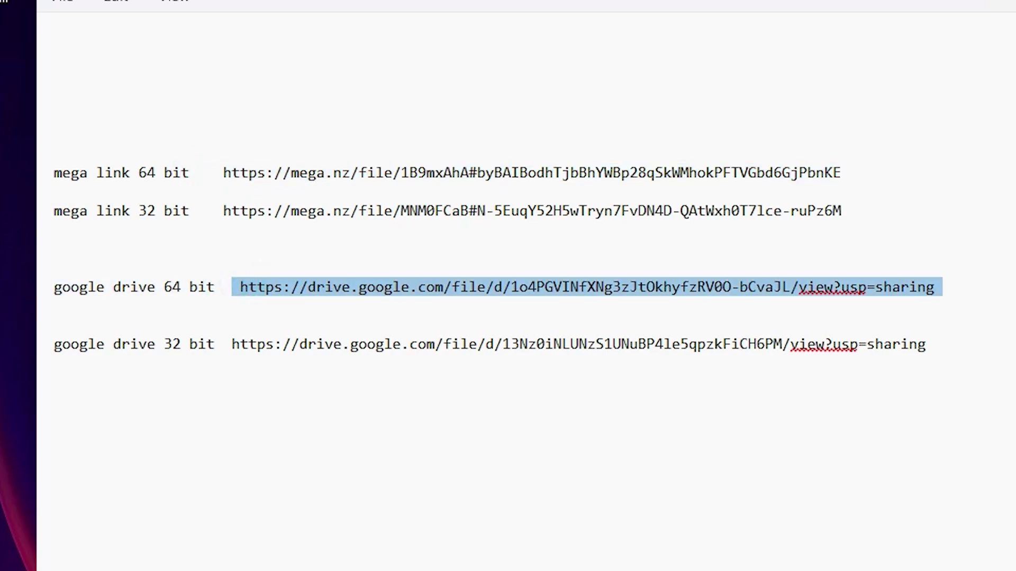
pyautogui.moveTo(215, 174); pyautogui.dragTo(847, 177)
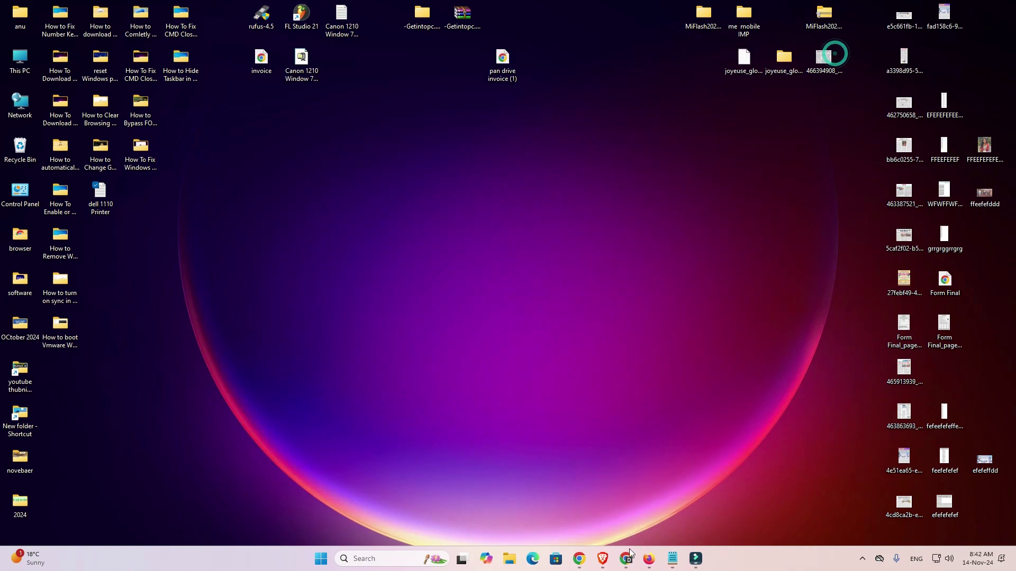
# Step: Switch to Chrome and download dell-1110-basic-driver-x64.zip from the MEGA page as a standard download
pyautogui.click(589, 550)
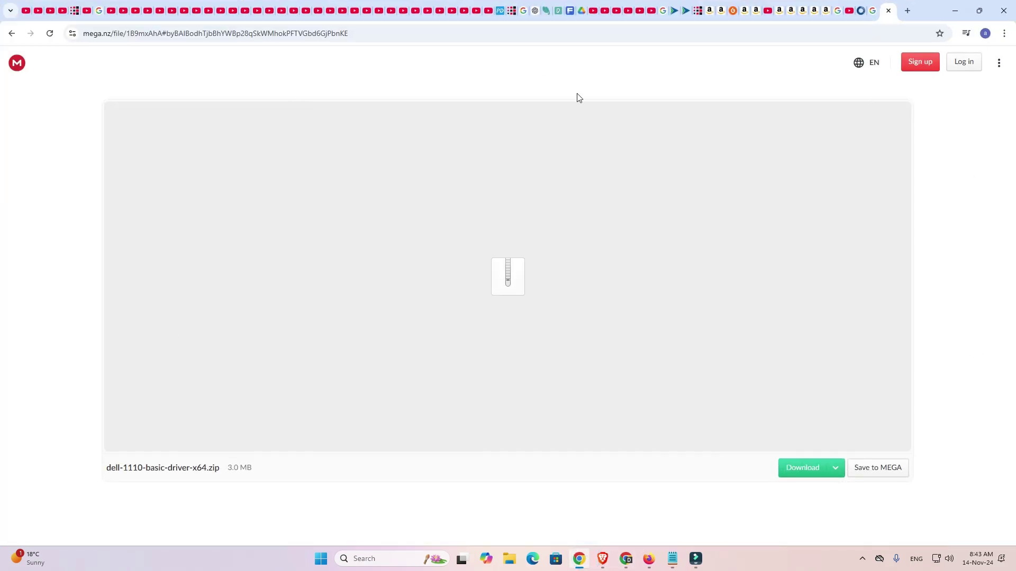
pyautogui.moveTo(791, 475)
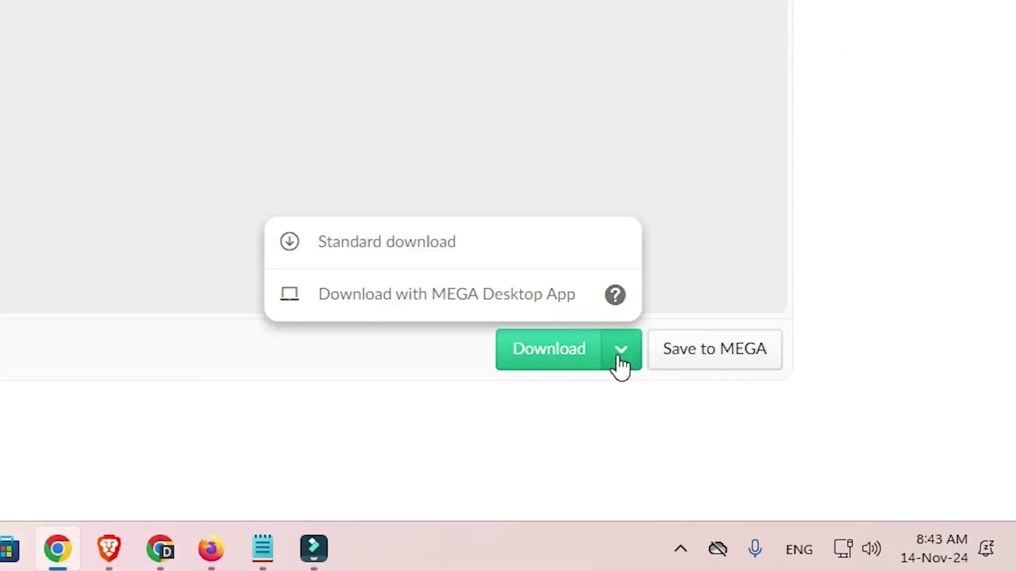
pyautogui.click(374, 244)
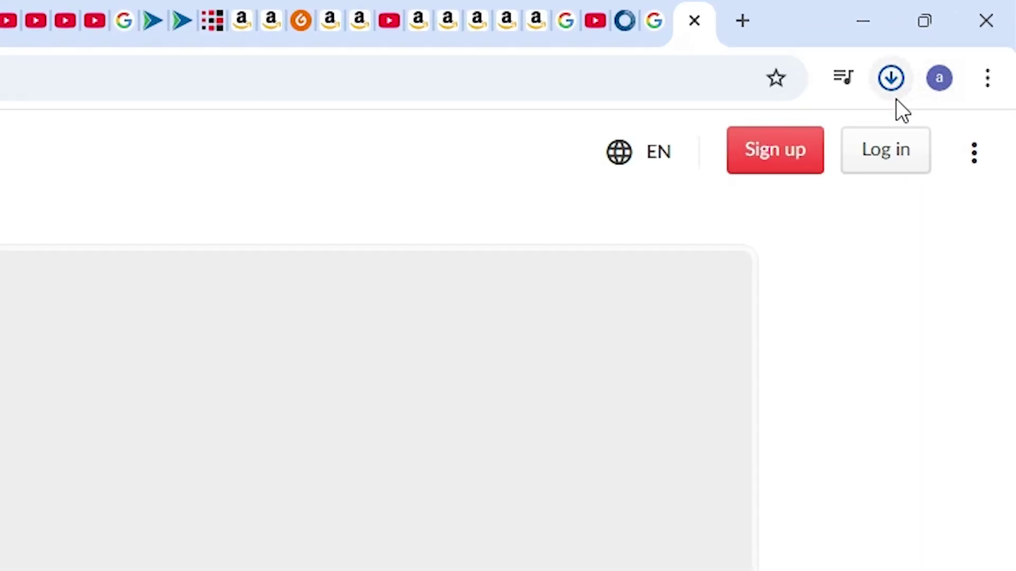
# Step: Show the downloaded driver archive in its folder, move it to the desktop and close the Downloads window
pyautogui.click(890, 77)
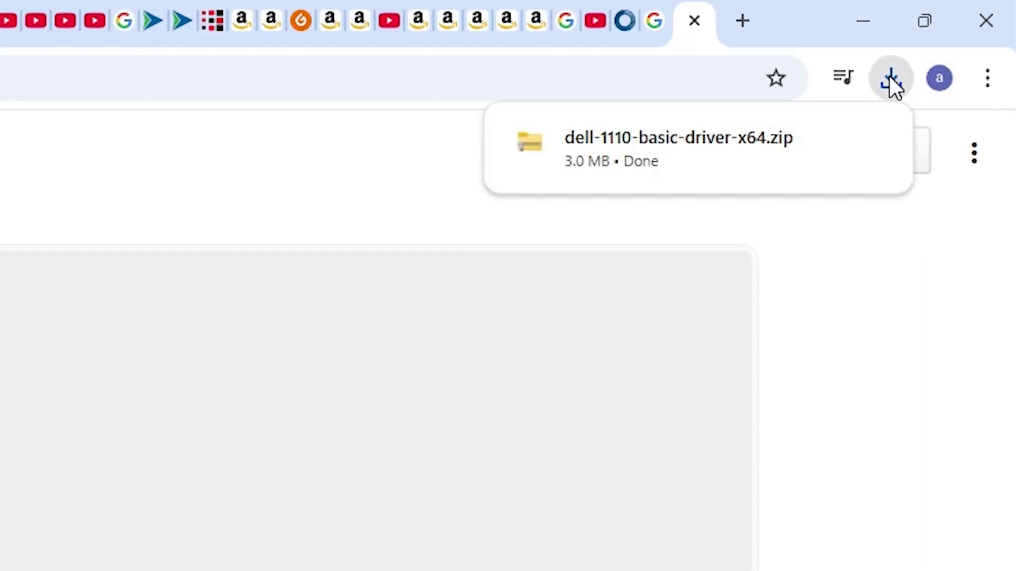
pyautogui.click(889, 77)
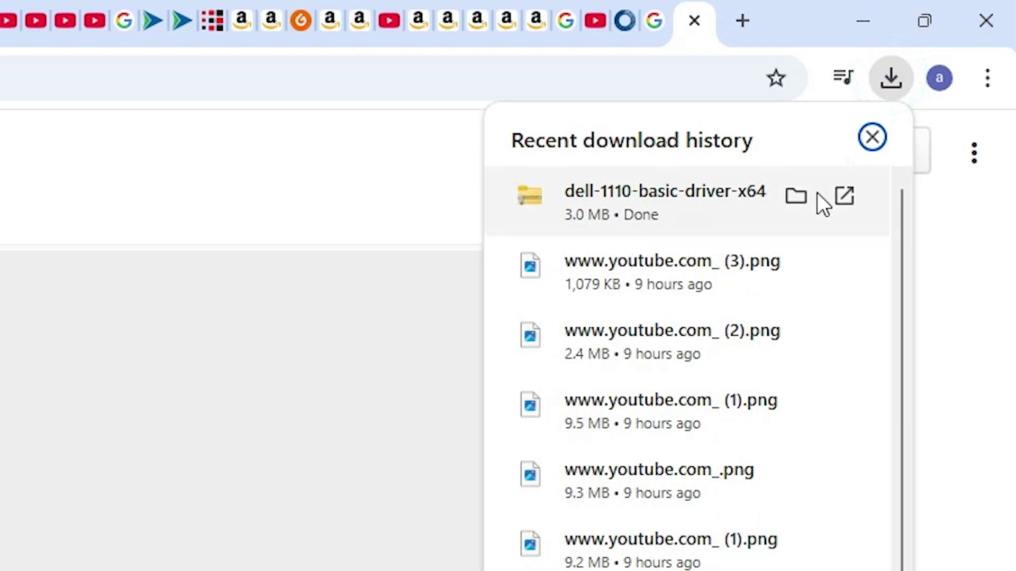
pyautogui.click(801, 192)
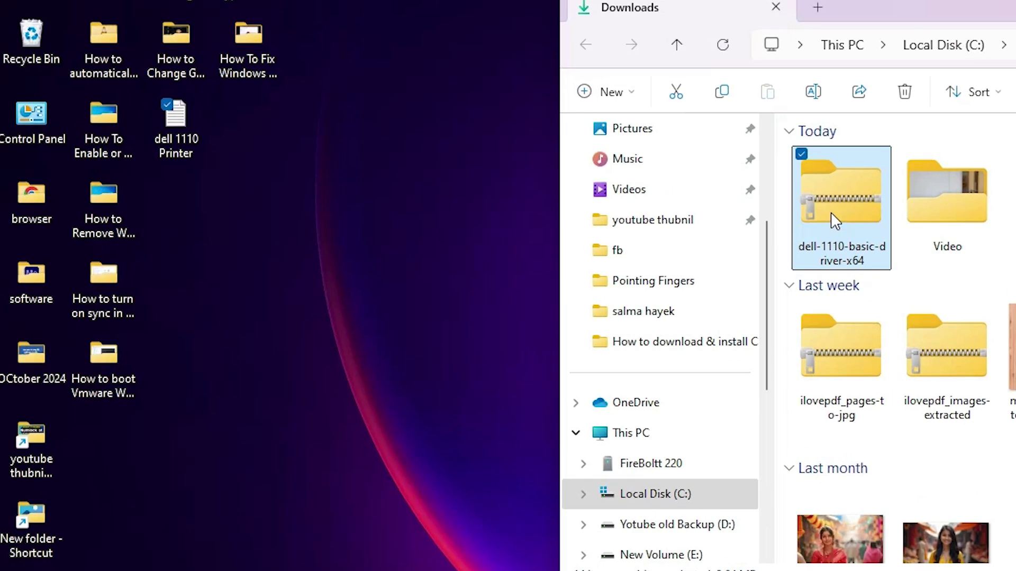
pyautogui.moveTo(465, 249); pyautogui.dragTo(128, 403)
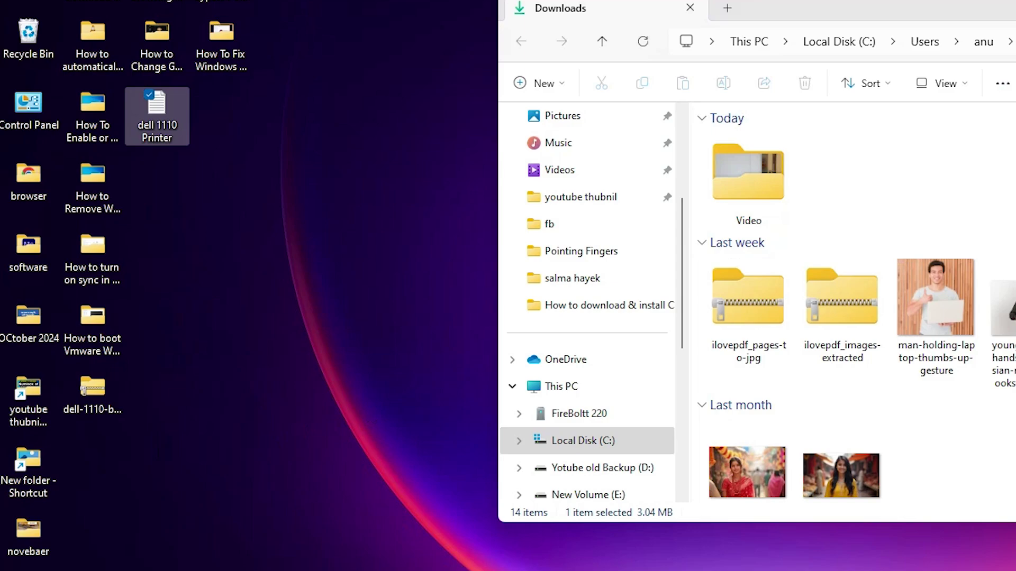
pyautogui.click(1015, 8)
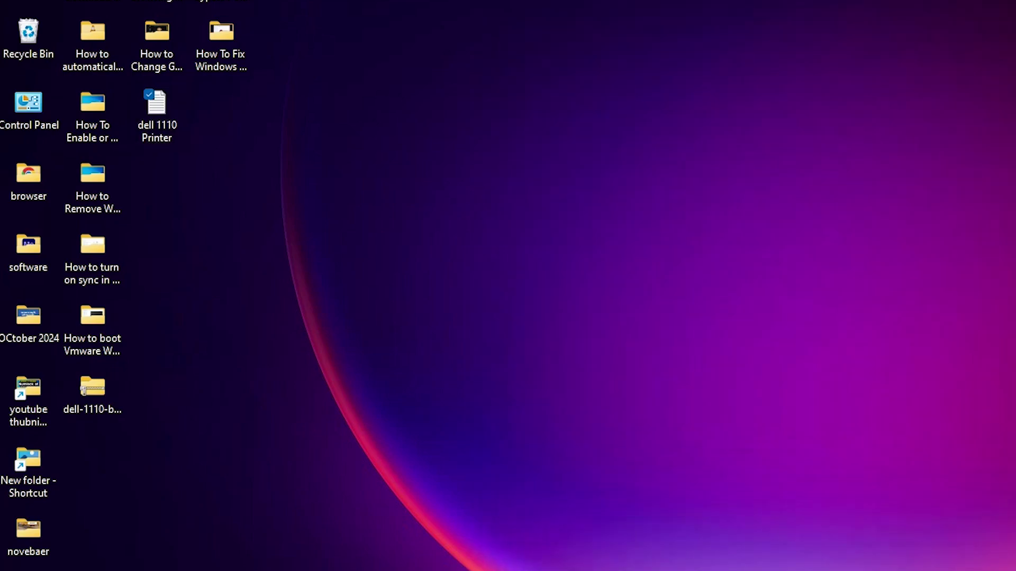
# Step: Extract the Dell 1110 driver archive with WinRAR into a dell-1110-basic-driver-x64 folder on the desktop
pyautogui.click(99, 399)
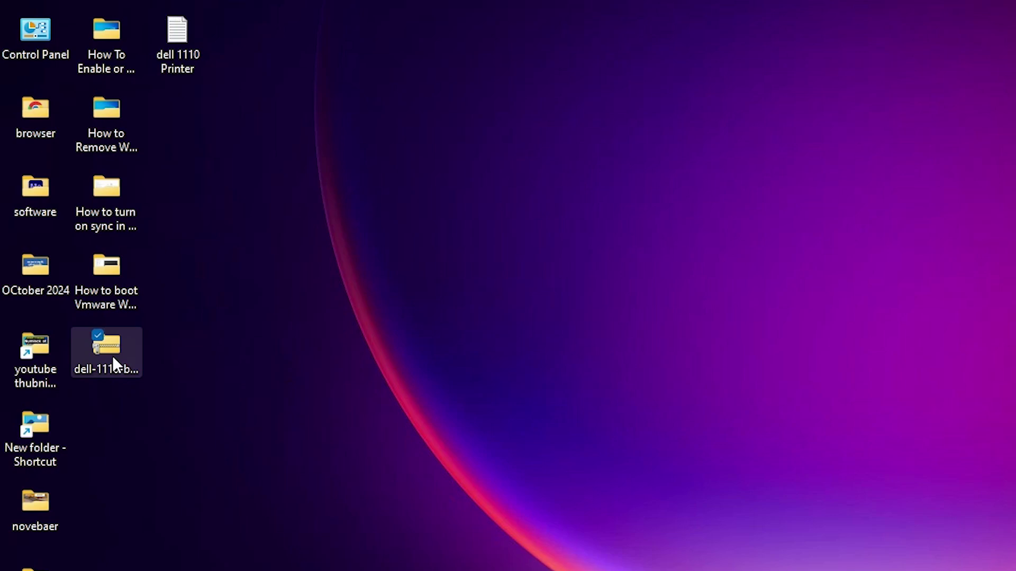
pyautogui.rightClick(113, 356)
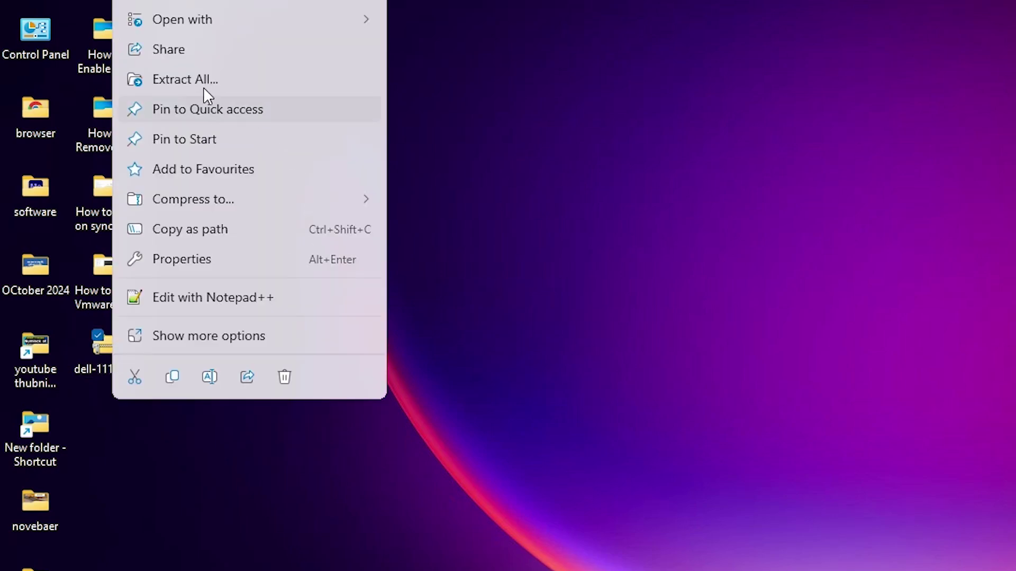
pyautogui.click(230, 335)
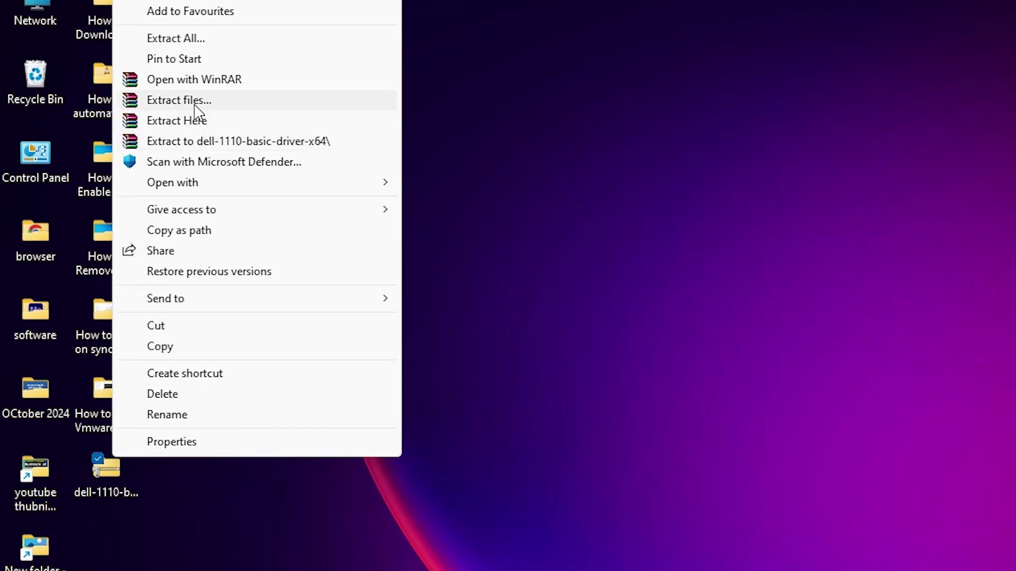
pyautogui.click(195, 101)
pyautogui.click(929, 483)
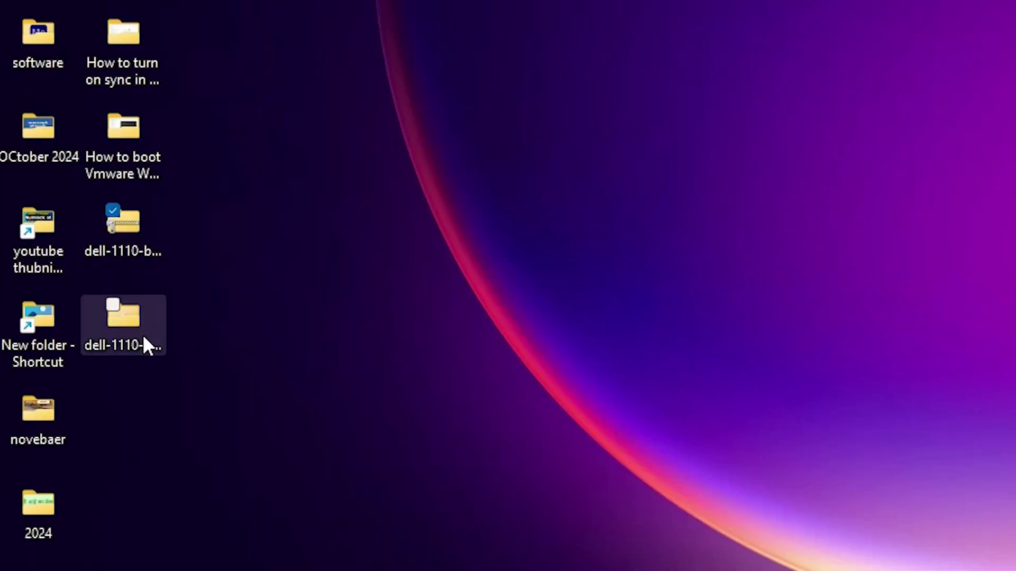
# Step: Open the extracted dell-1110-basic-driver-x64 folder, look through its driver files and close it
pyautogui.click(144, 323)
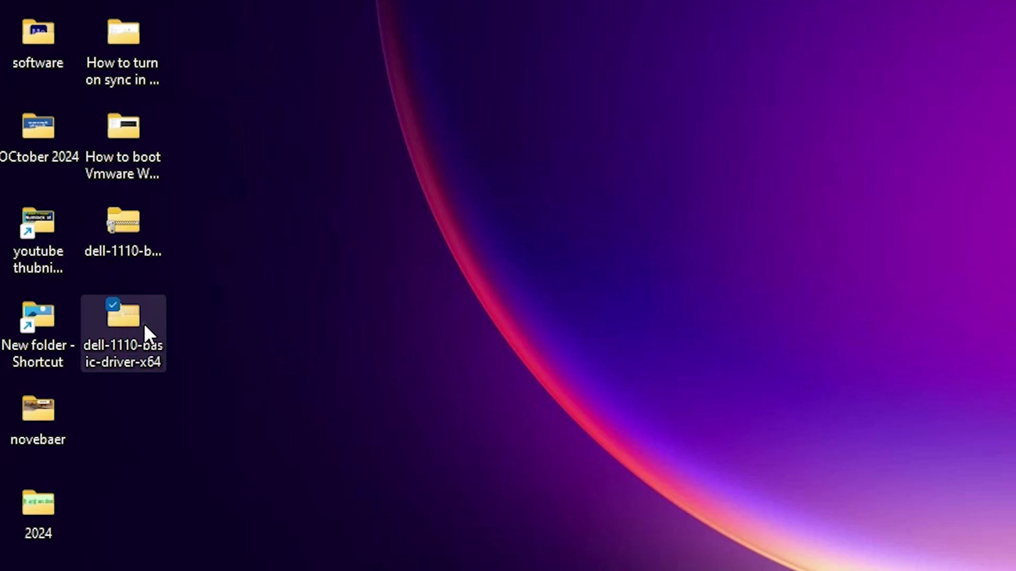
pyautogui.doubleClick(144, 323)
pyautogui.scroll(-10, 489, 371)
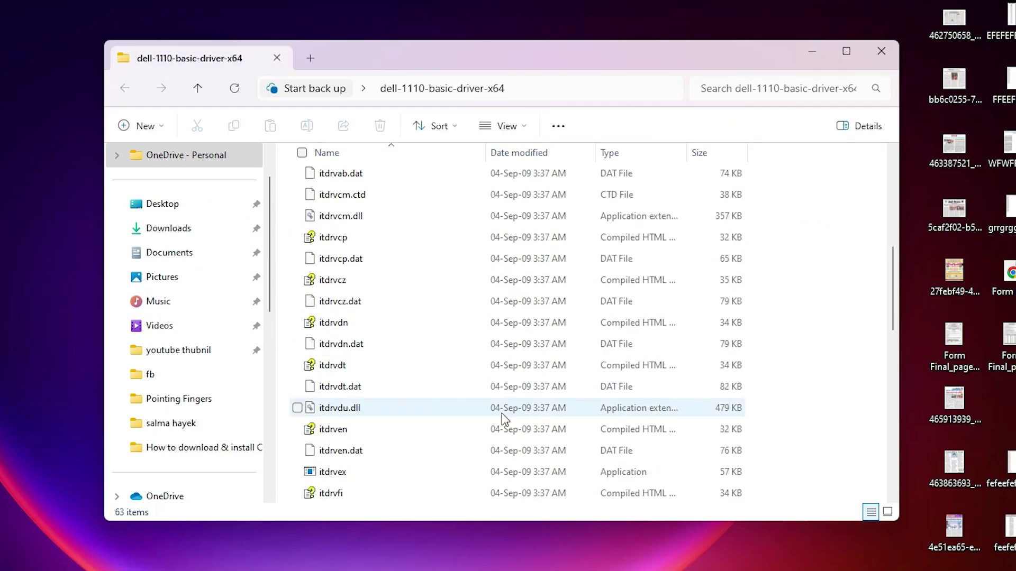
pyautogui.scroll(-6, 484, 442)
pyautogui.scroll(15, 471, 451)
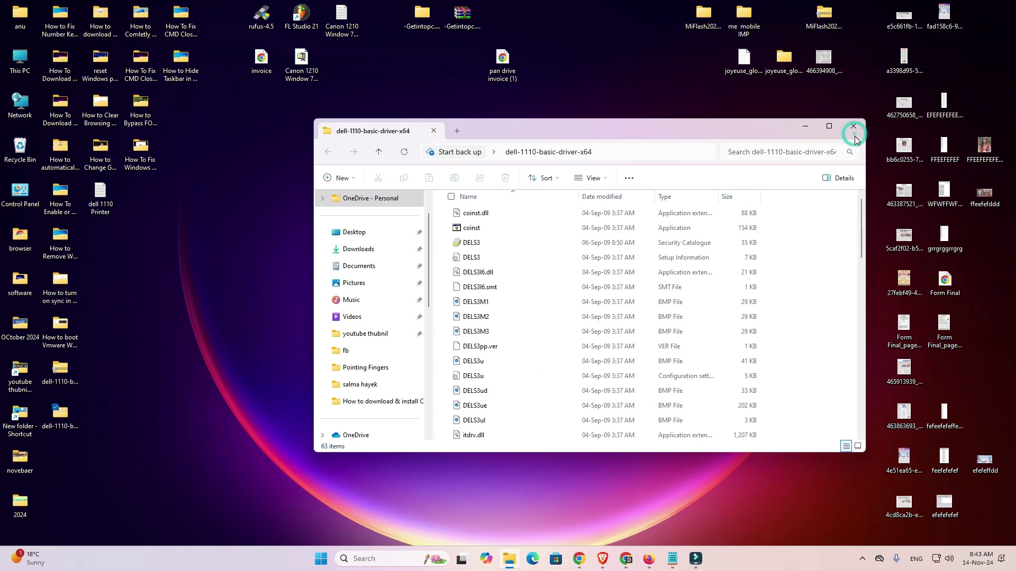
pyautogui.click(853, 130)
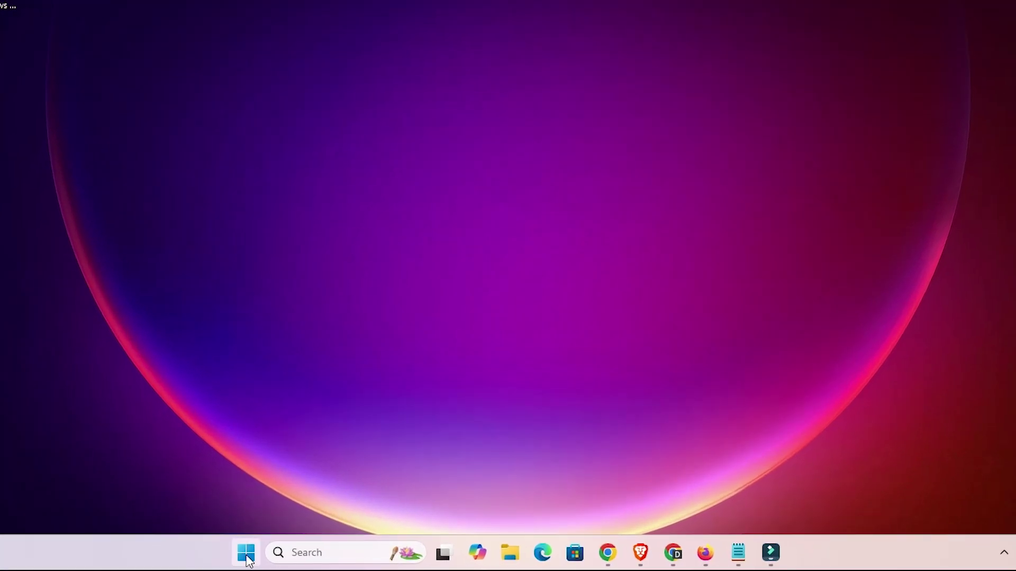
# Step: Search Windows for "pri" and open the Printers & scanners settings
pyautogui.click(247, 553)
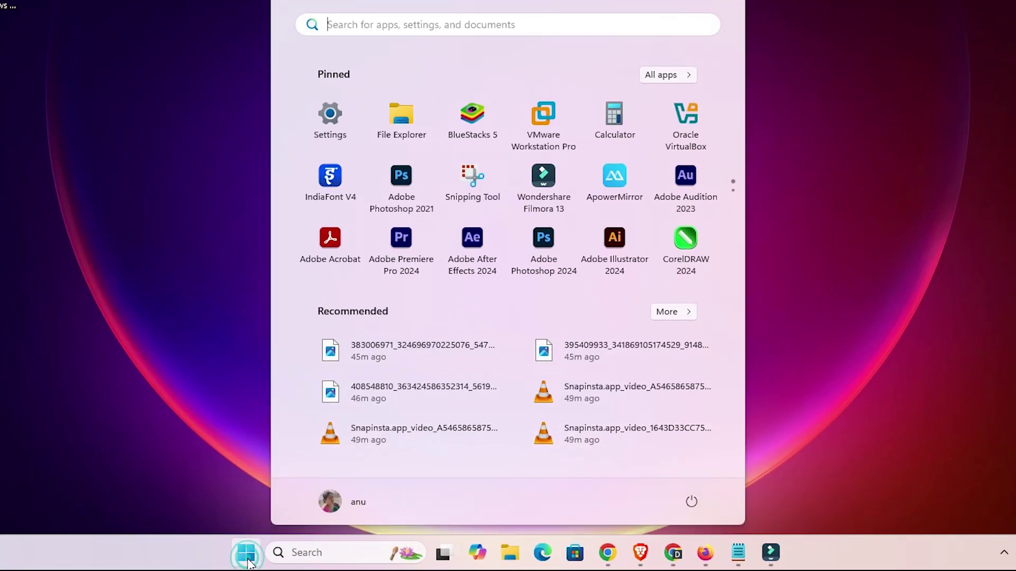
pyautogui.write('pri')
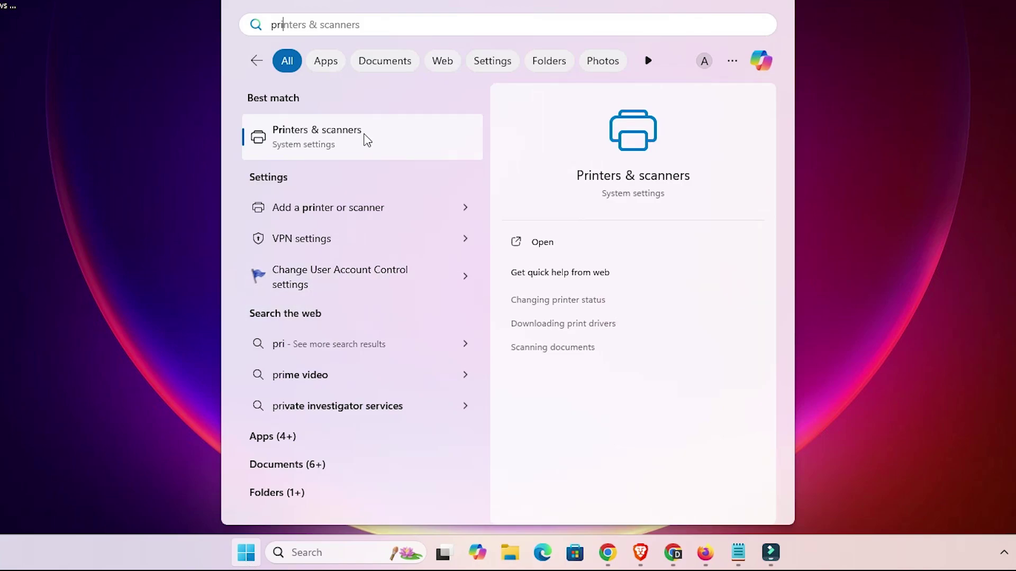
pyautogui.click(364, 137)
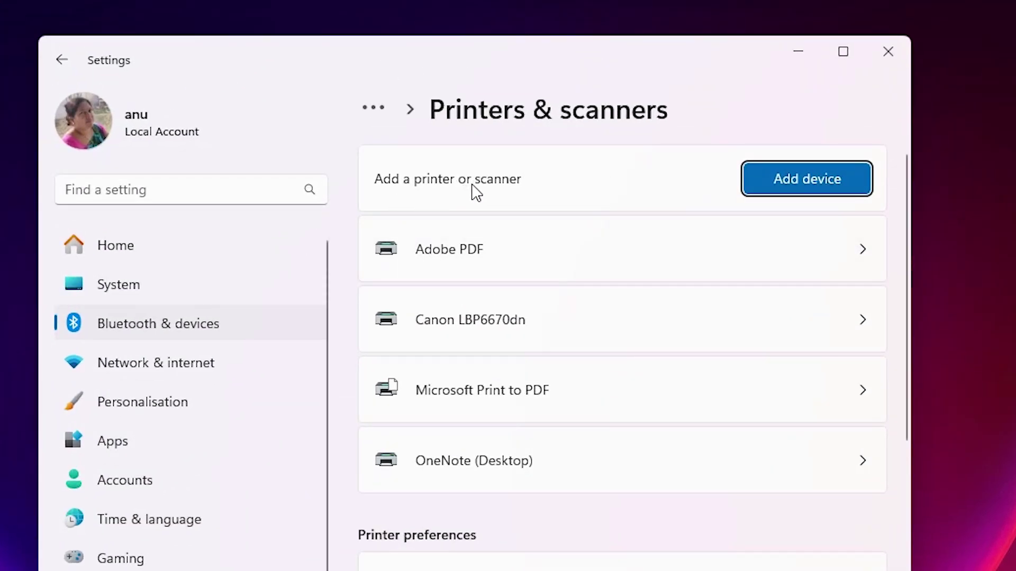
# Step: Start adding an unlisted printer manually and close the Settings window
pyautogui.click(773, 196)
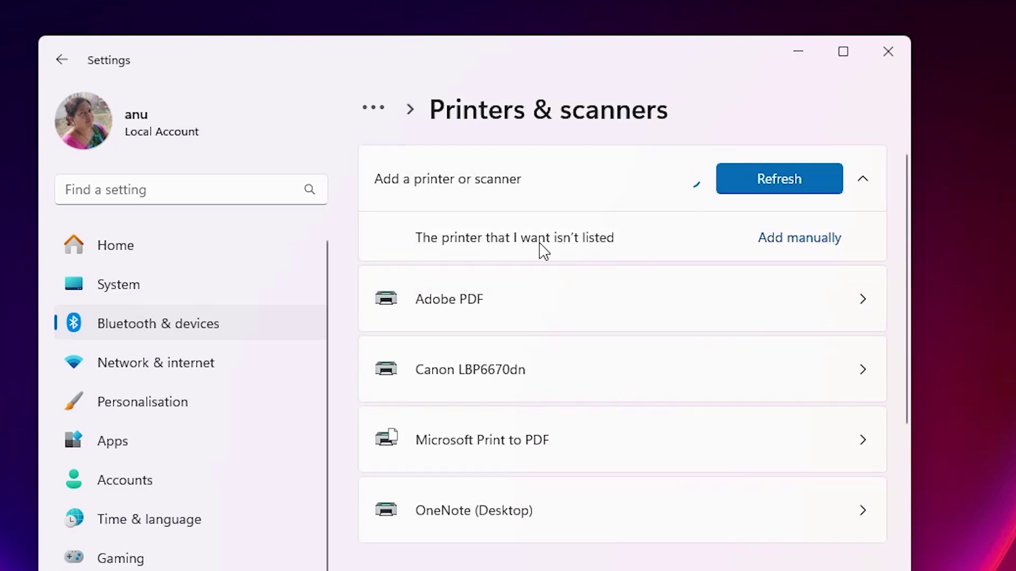
pyautogui.click(834, 238)
pyautogui.click(891, 53)
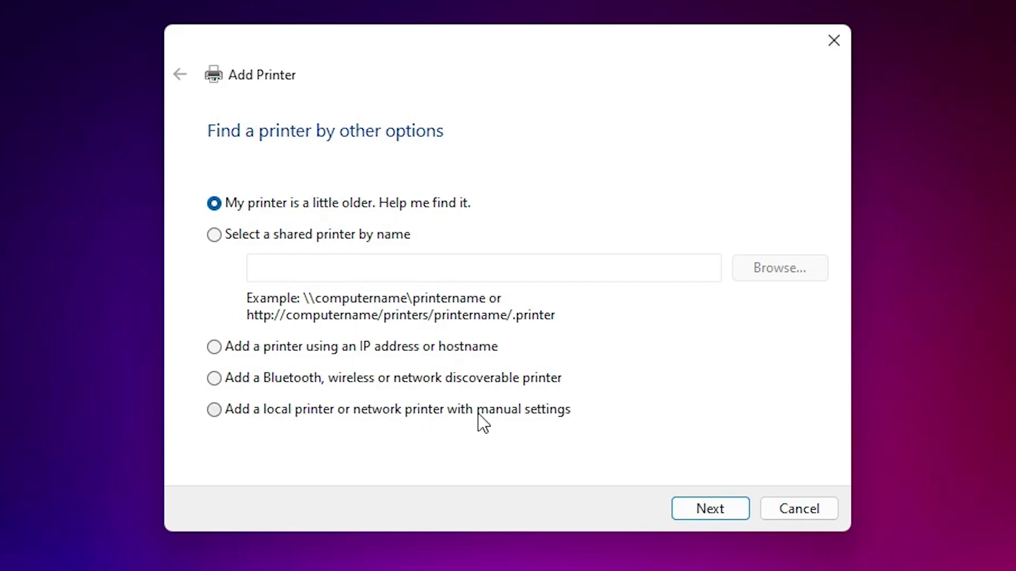
# Step: Add a local or network printer with manual settings, using the existing port USB_001 (Local Port)
pyautogui.click(267, 416)
pyautogui.click(726, 525)
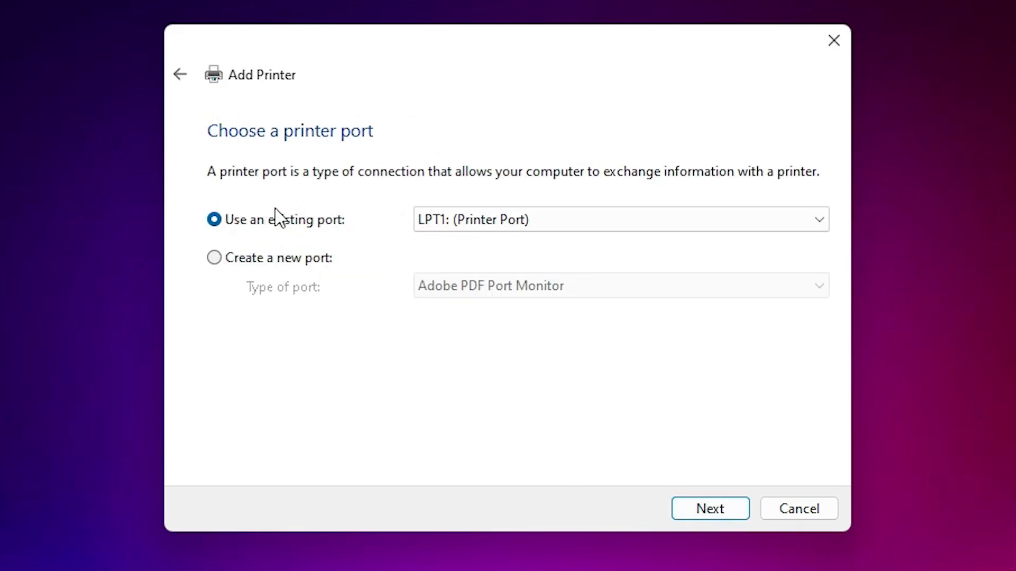
pyautogui.click(512, 231)
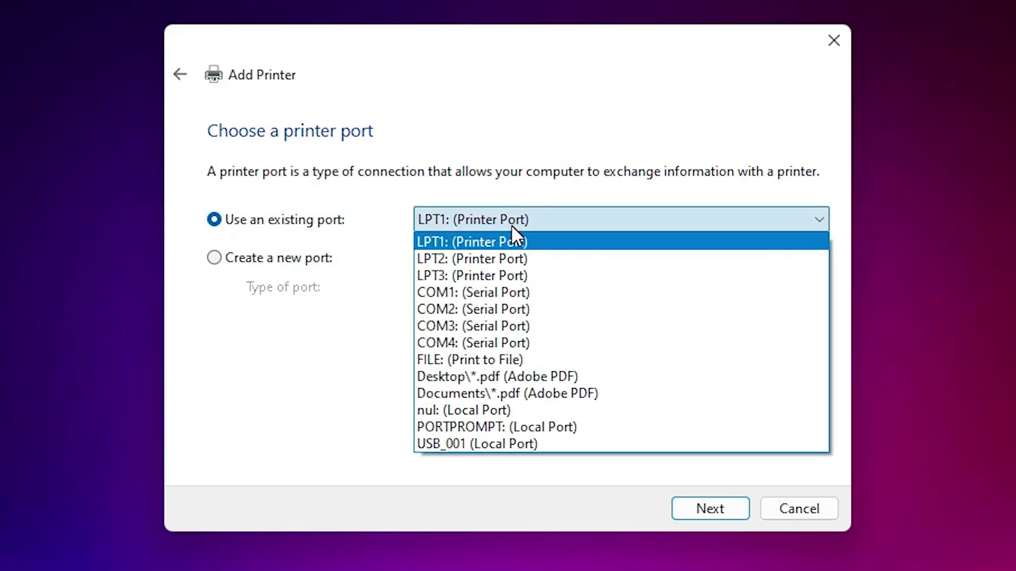
pyautogui.click(501, 443)
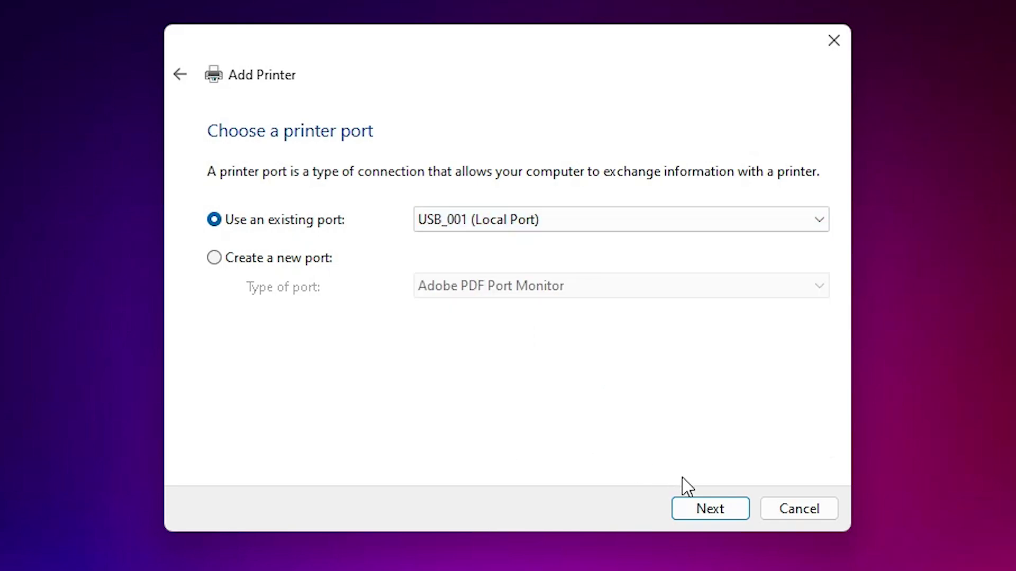
pyautogui.click(715, 511)
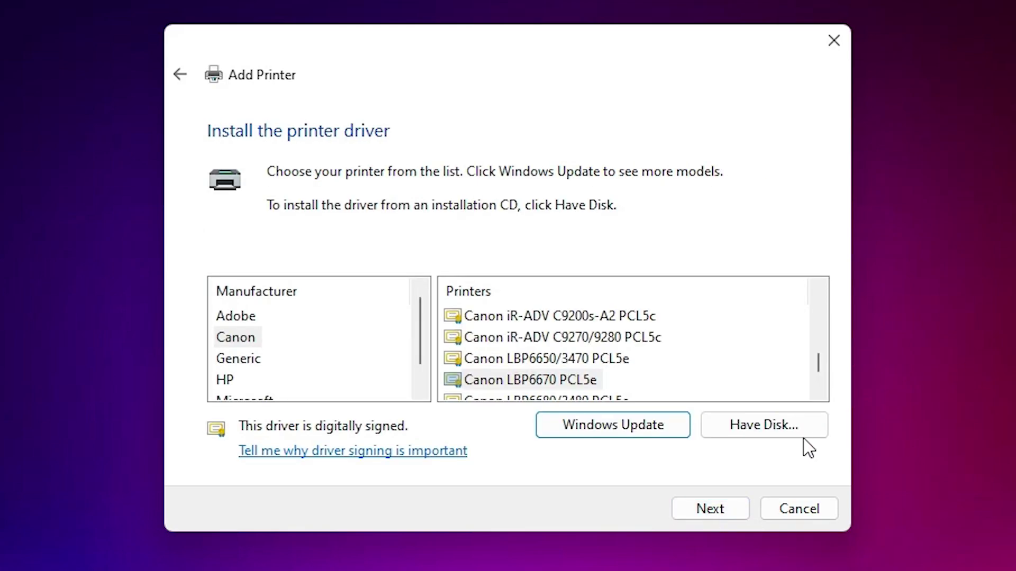
# Step: Choose to install the driver from disk and select DELS3.INF in the desktop's dell-1110-basic-driver-x64 folder
pyautogui.click(783, 434)
pyautogui.click(698, 391)
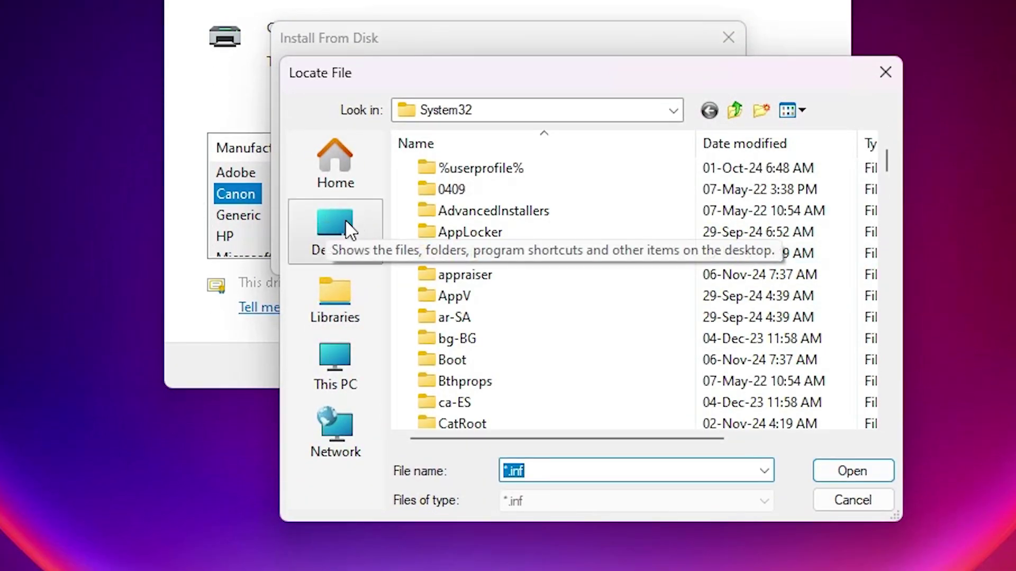
pyautogui.click(339, 233)
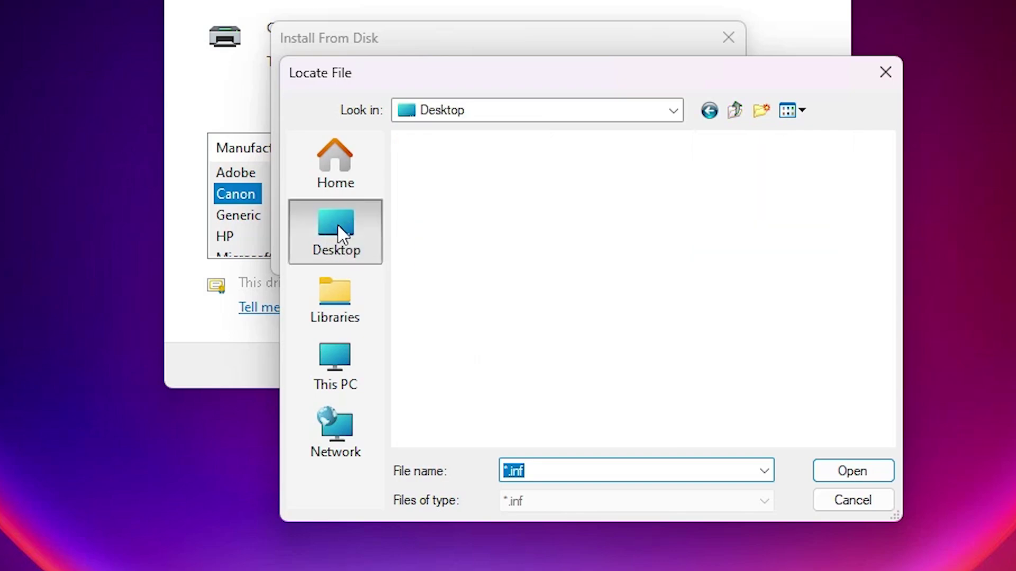
pyautogui.click(576, 310)
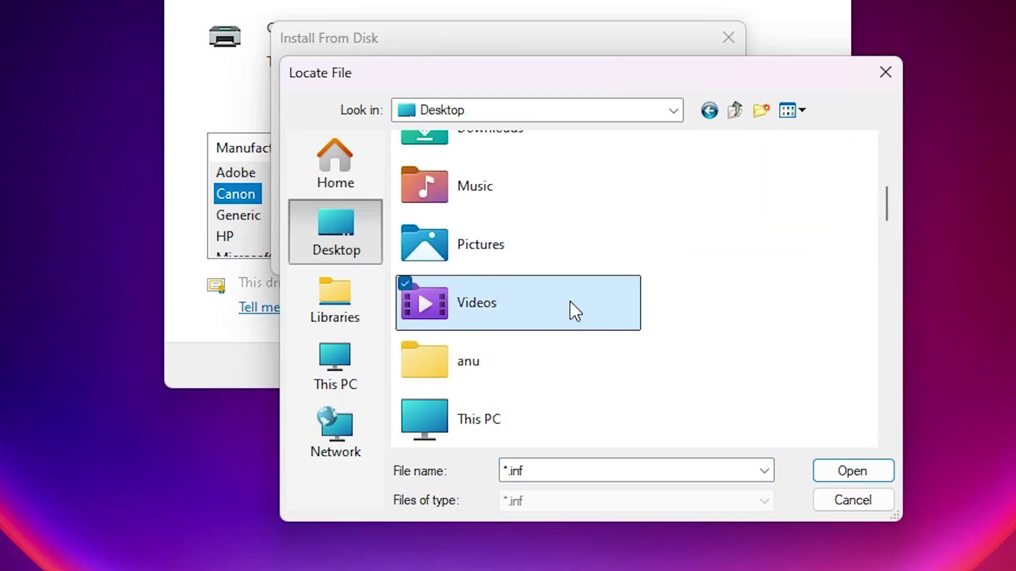
pyautogui.press('d')
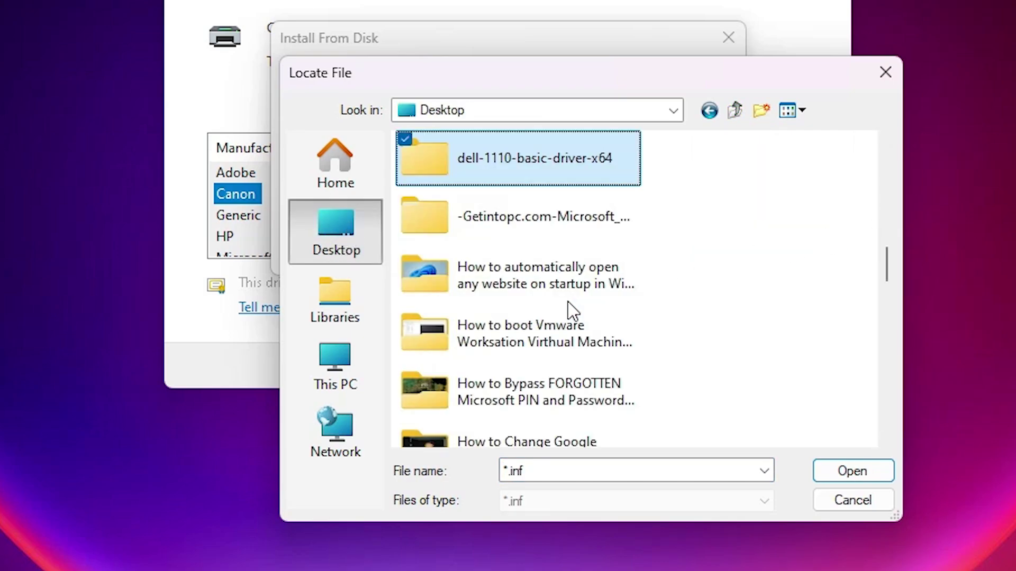
pyautogui.doubleClick(570, 164)
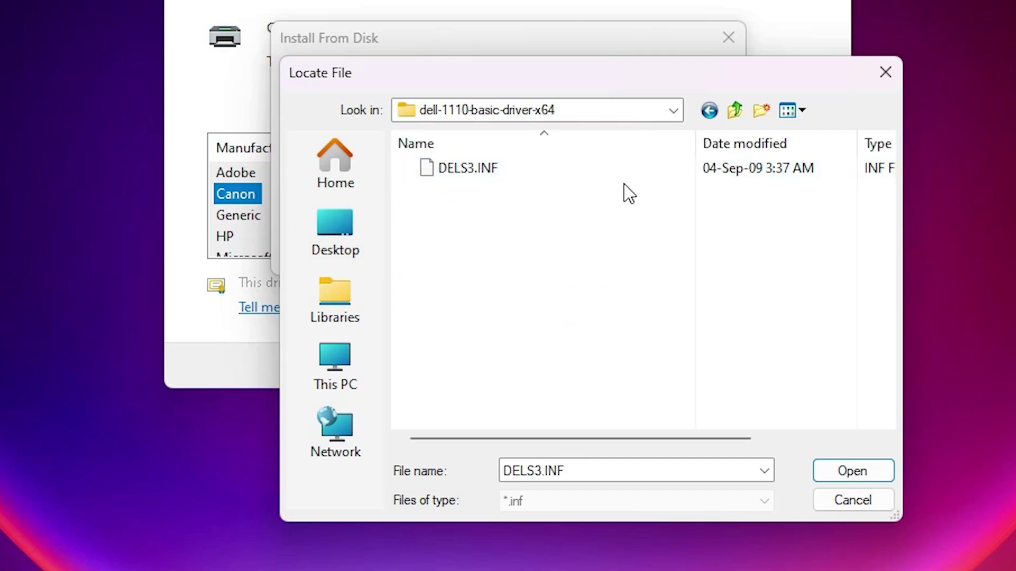
pyautogui.click(445, 170)
pyautogui.click(852, 471)
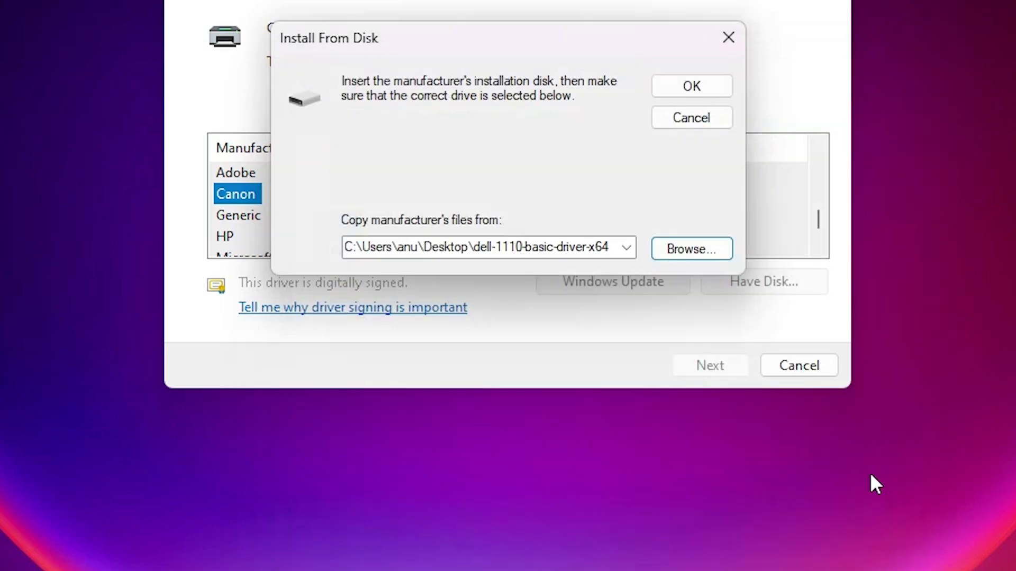
# Step: Load the driver from the dell-1110-basic-driver-x64 folder and choose Dell Laser Printer 1110 as the printer model
pyautogui.click(689, 87)
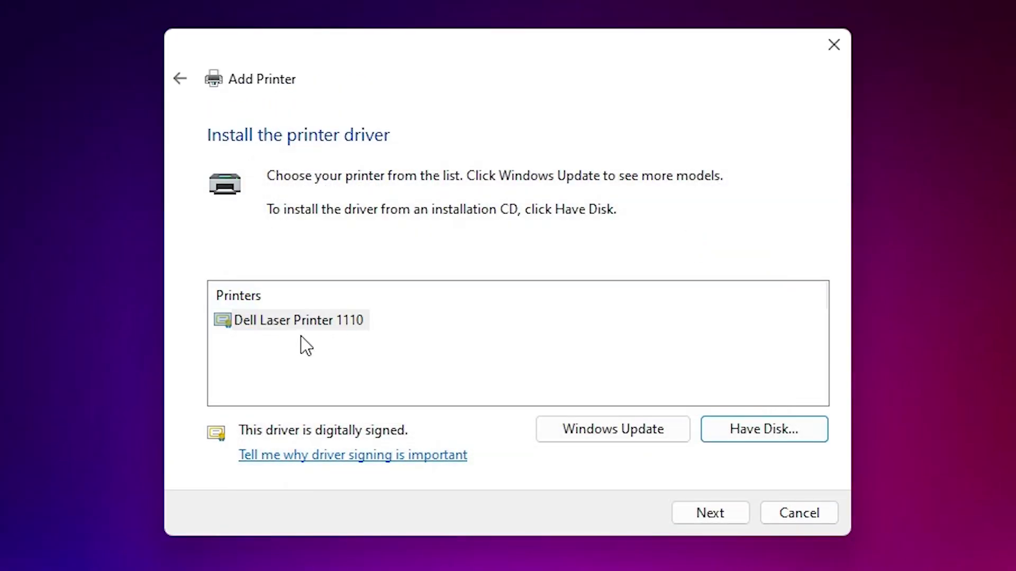
pyautogui.click(362, 323)
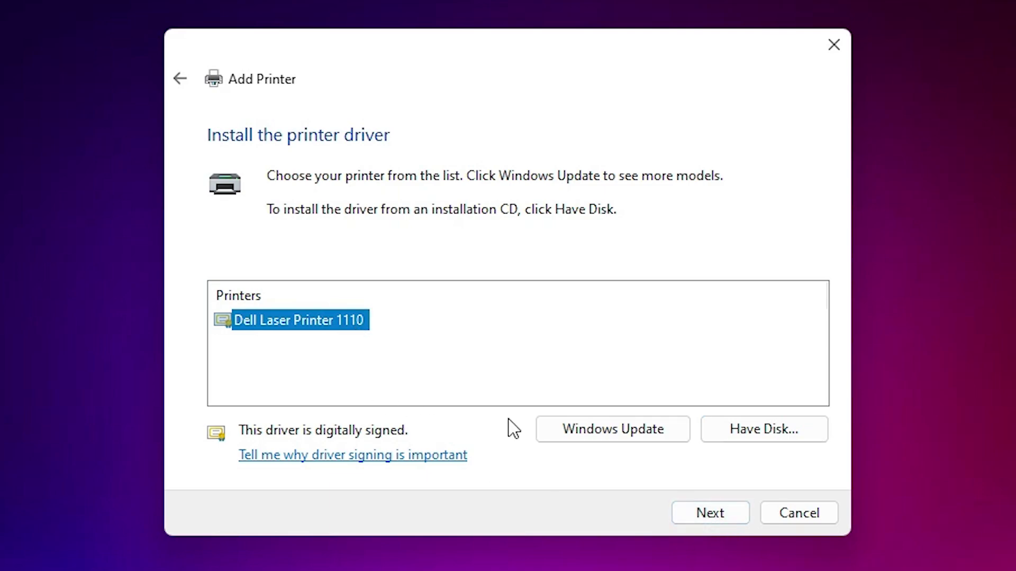
pyautogui.click(732, 513)
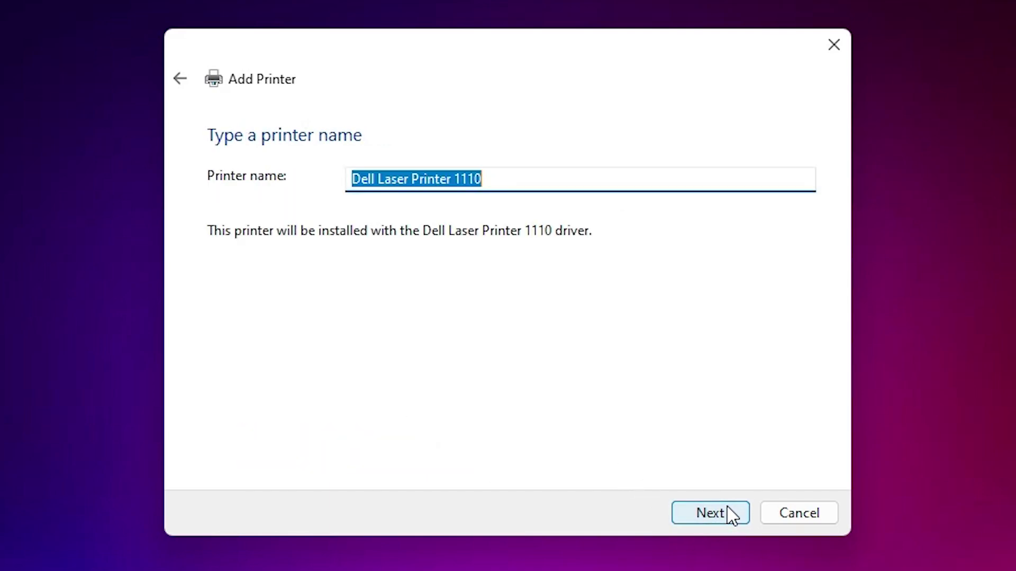
# Step: Install the printer under the name Dell Laser Printer 1110, leave it unshared, and finish the setup without printing a test page
pyautogui.click(559, 179)
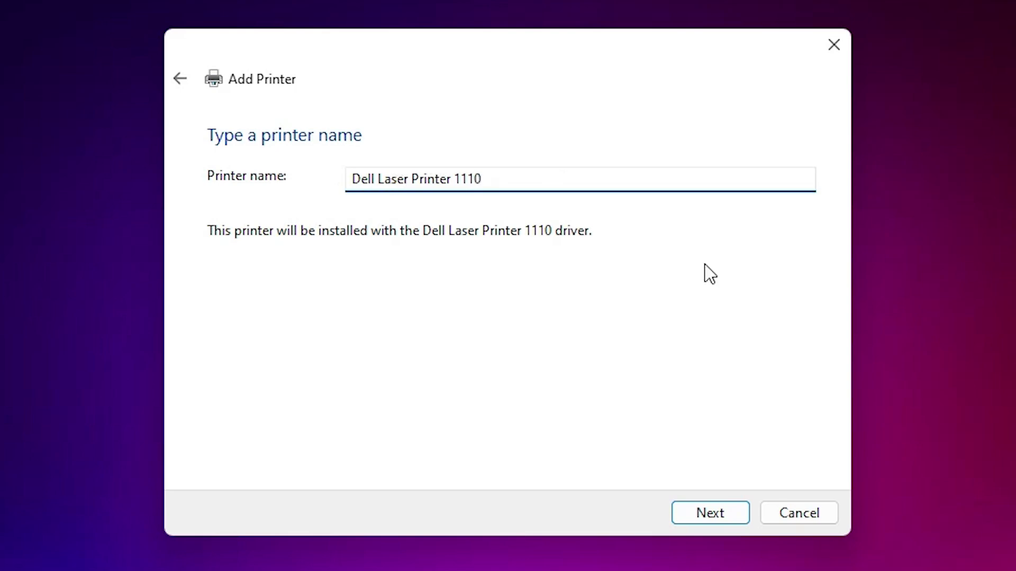
pyautogui.click(733, 516)
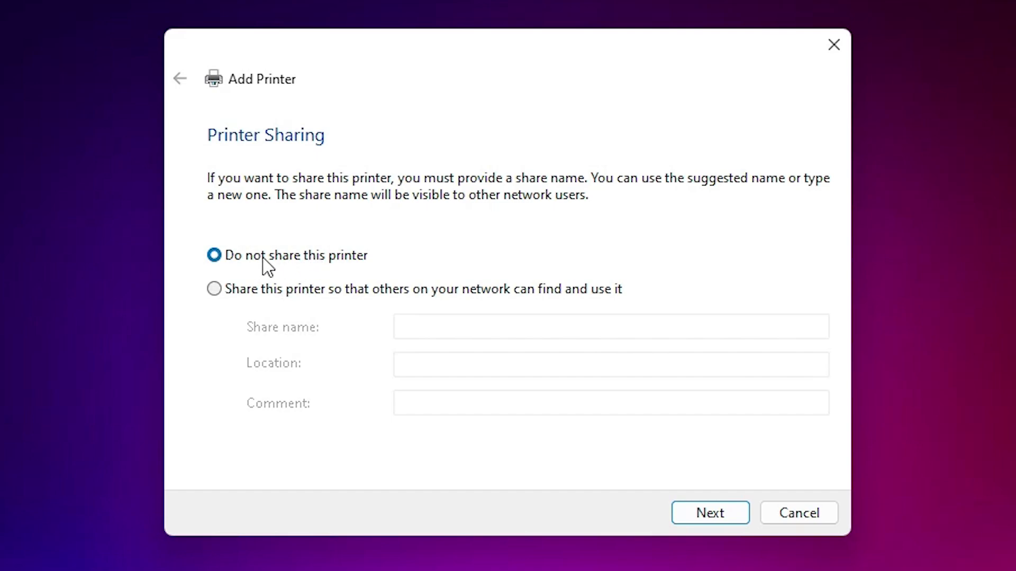
pyautogui.click(742, 516)
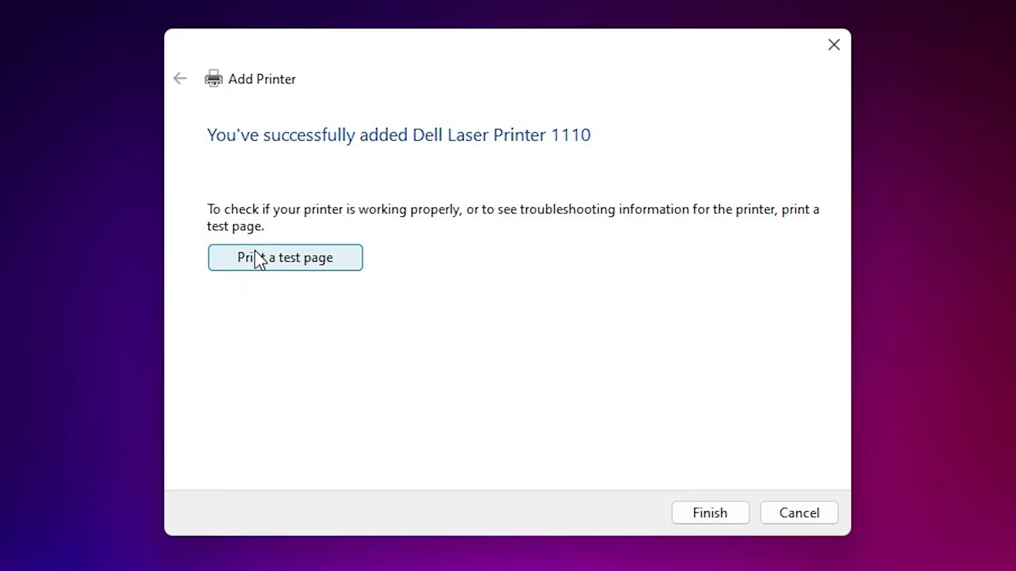
pyautogui.click(699, 512)
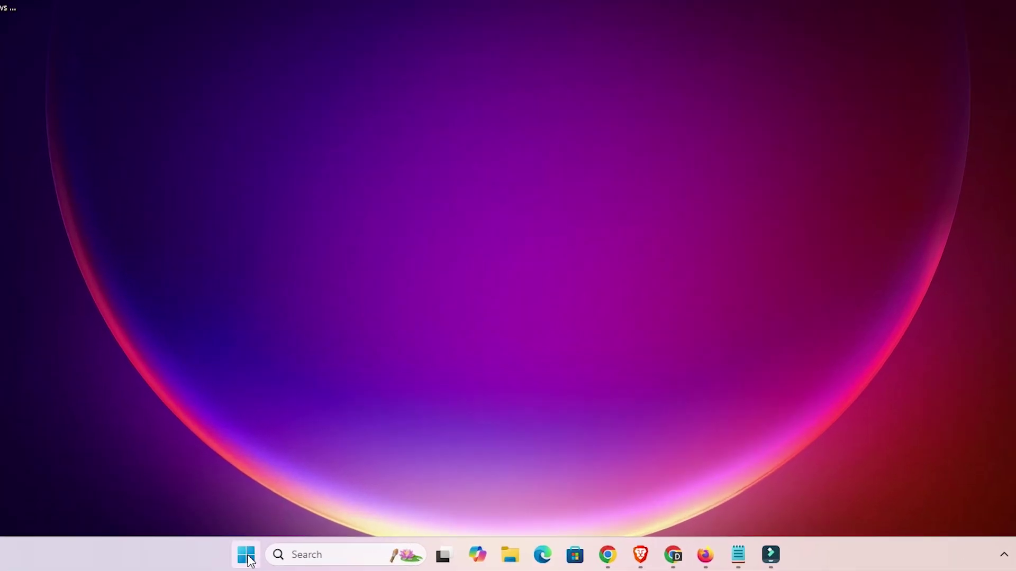
# Step: Search Windows for "pr" and reopen the Printers & scanners settings
pyautogui.click(247, 555)
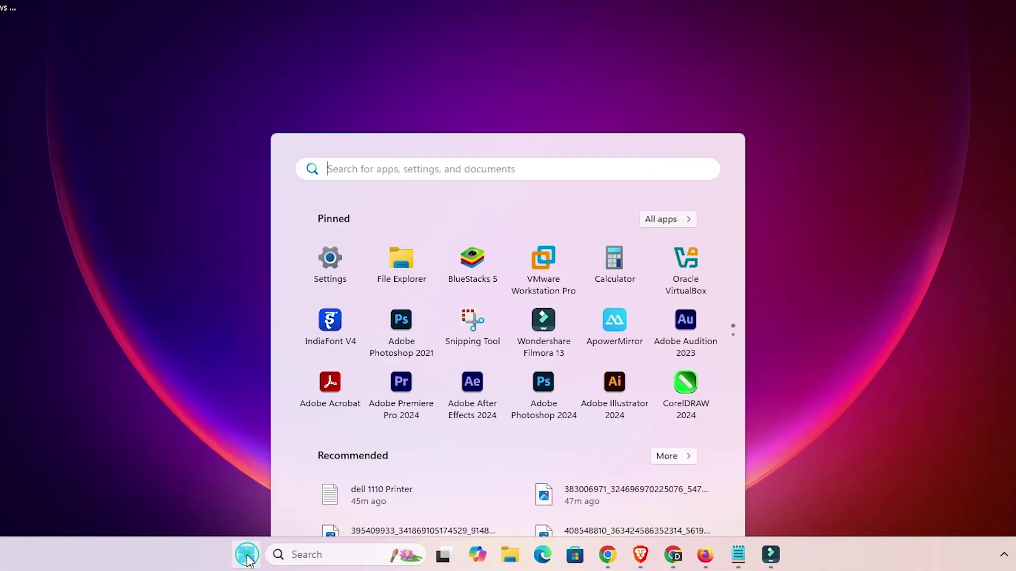
pyautogui.click(246, 555)
pyautogui.click(247, 555)
pyautogui.write('pr')
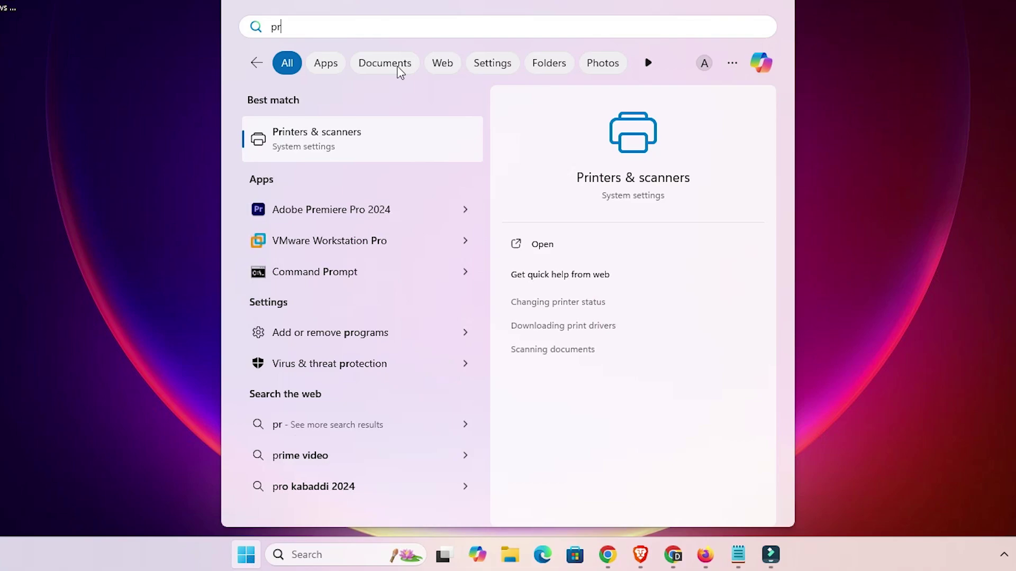
pyautogui.click(377, 145)
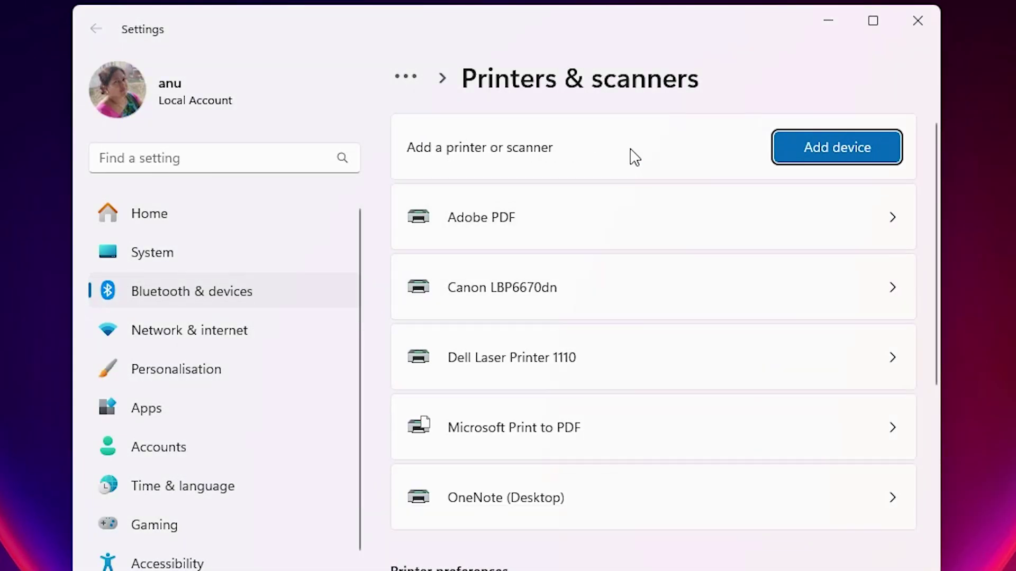